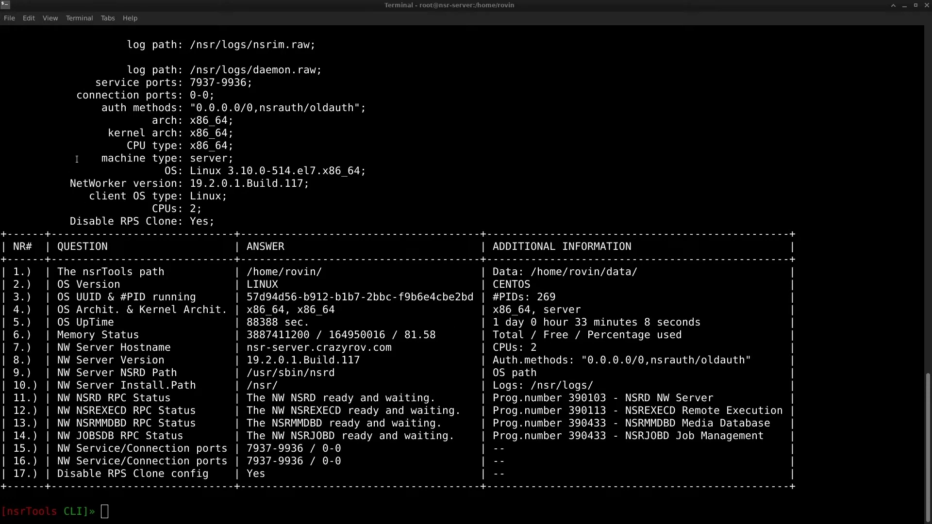
- Focus the terminal showing the nsrTools CLI 2.1.4 prompt and 17-item server overview
left_click(119, 200)
scroll(119, 200, "up", 8)
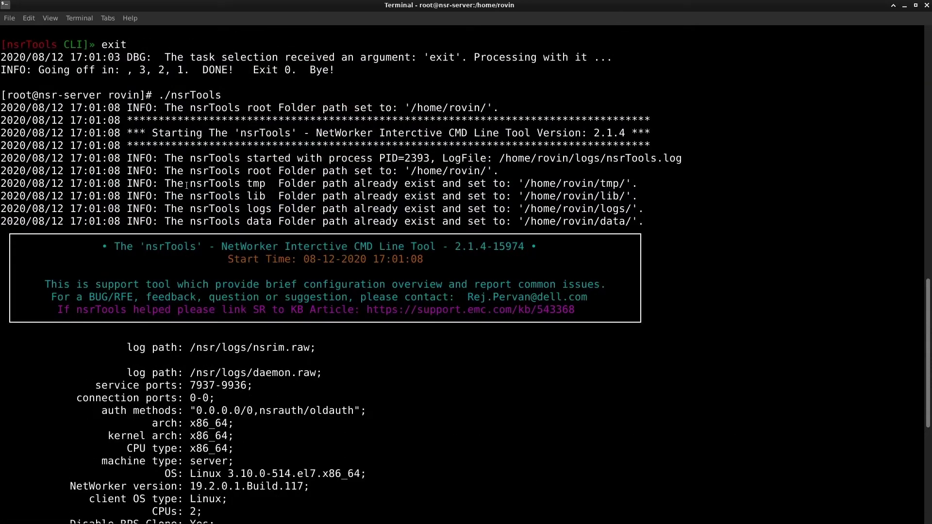
scroll(215, 219, "down", 3)
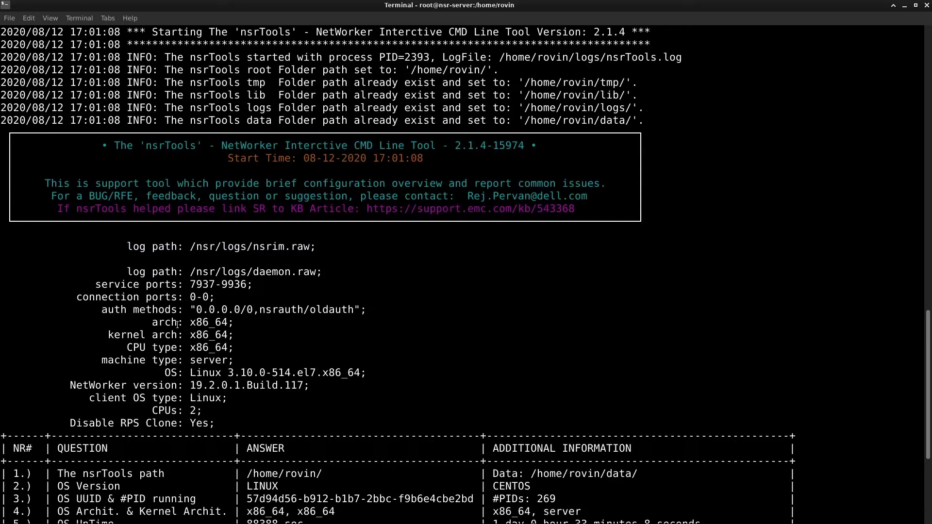
scroll(177, 324, "down", 6)
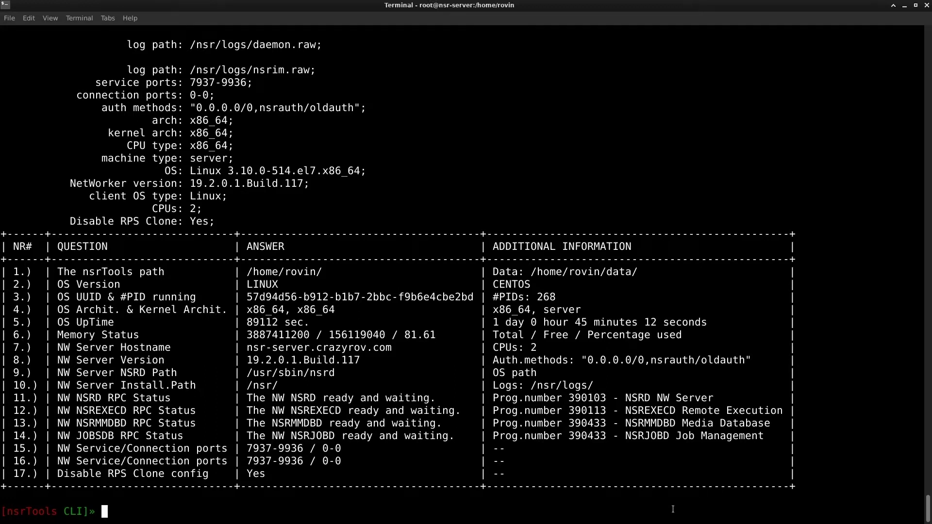
type("ddr mtree explorer")
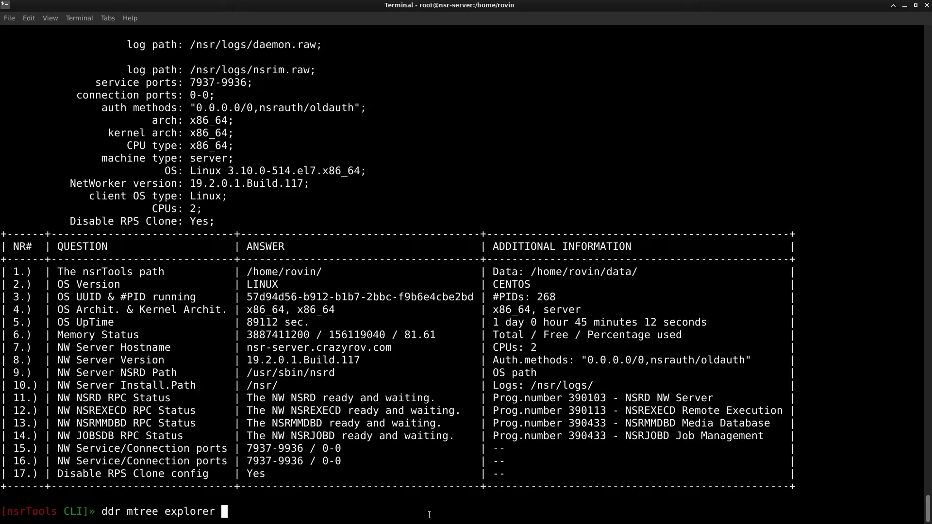
- Run ddr mtree explorer on Data Domain host 1, confirm the connection with Yes, and scan mtree 1
key("Return")
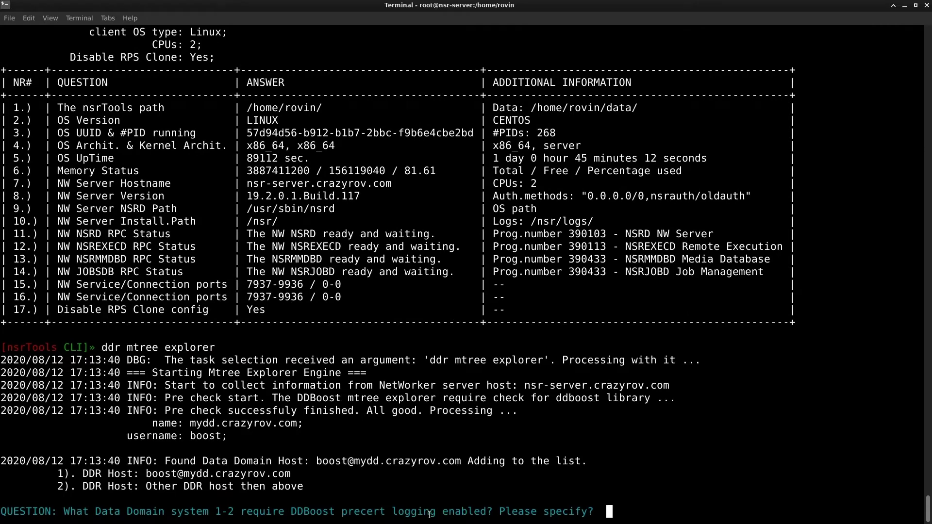
type("1")
key("Return")
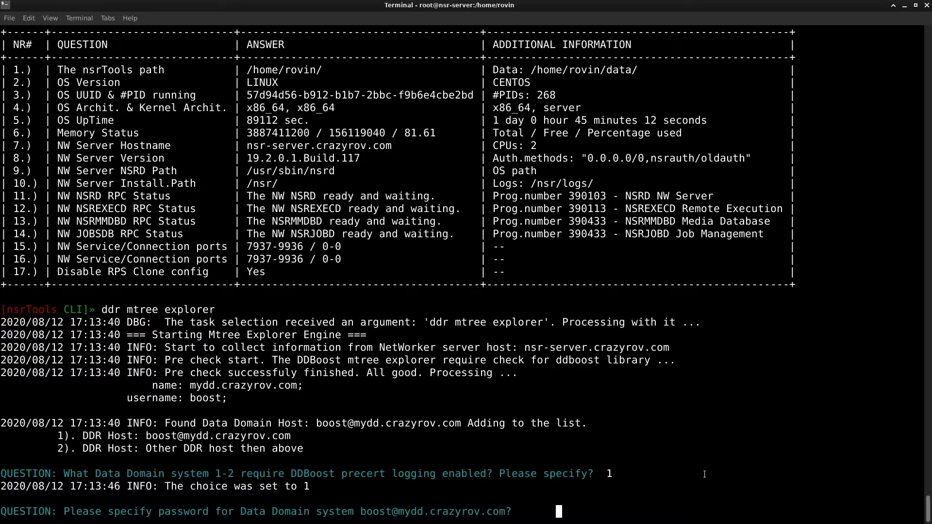
key("Return")
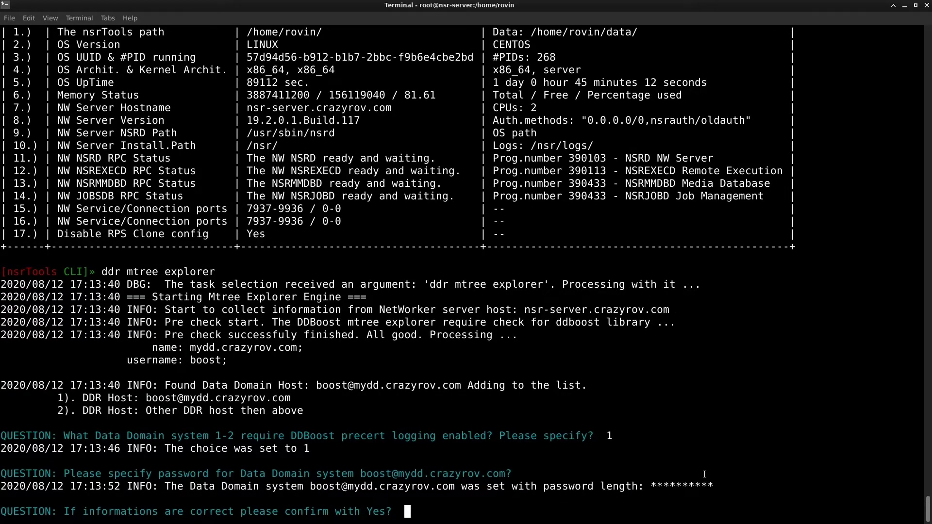
type("Yes")
key("Return")
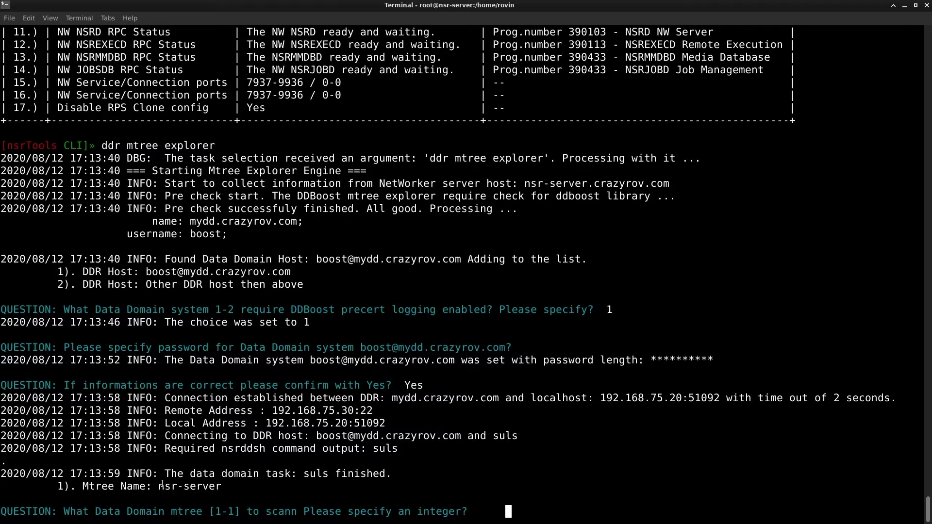
type("1")
key("Return")
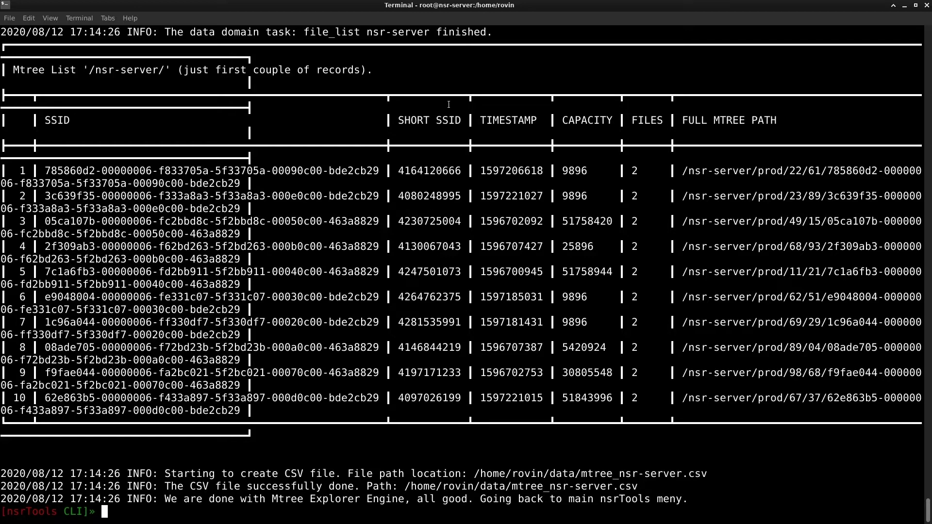
left_click_drag(789, 121, 523, 135)
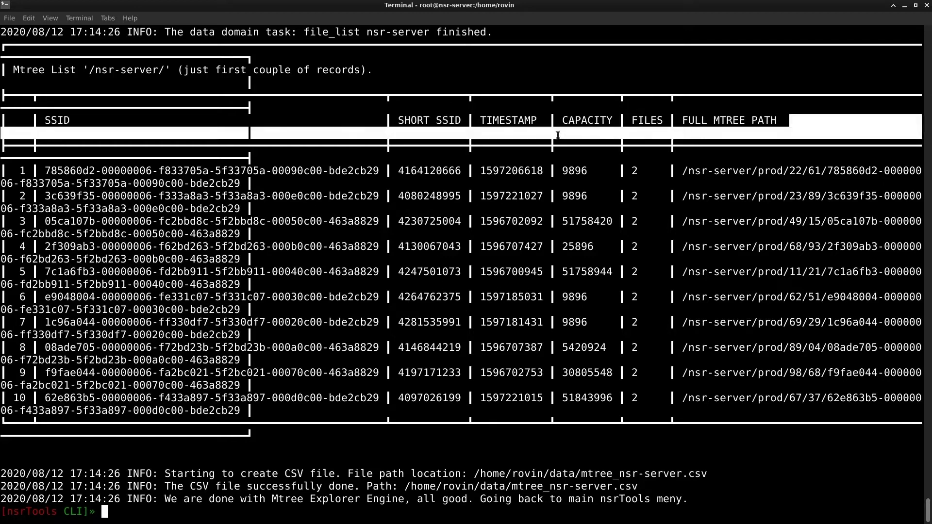
left_click(522, 134)
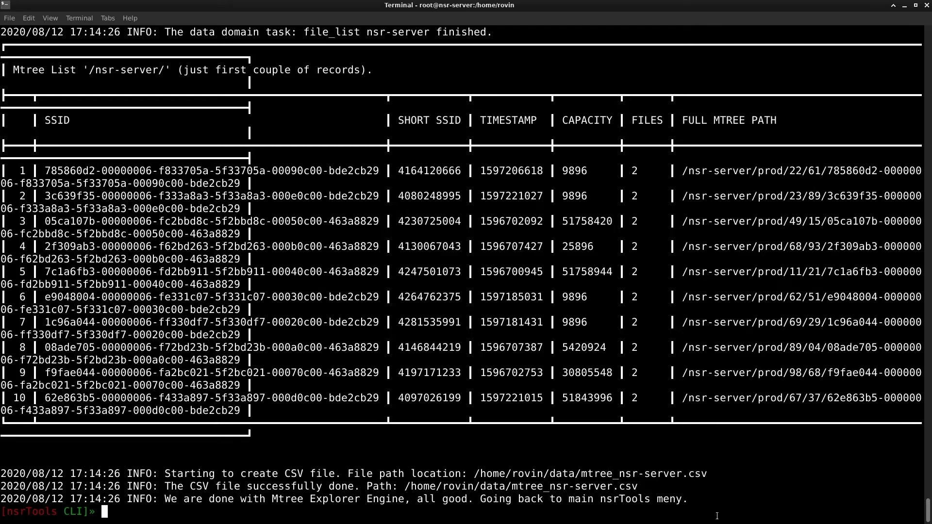
left_click_drag(472, 474, 710, 475)
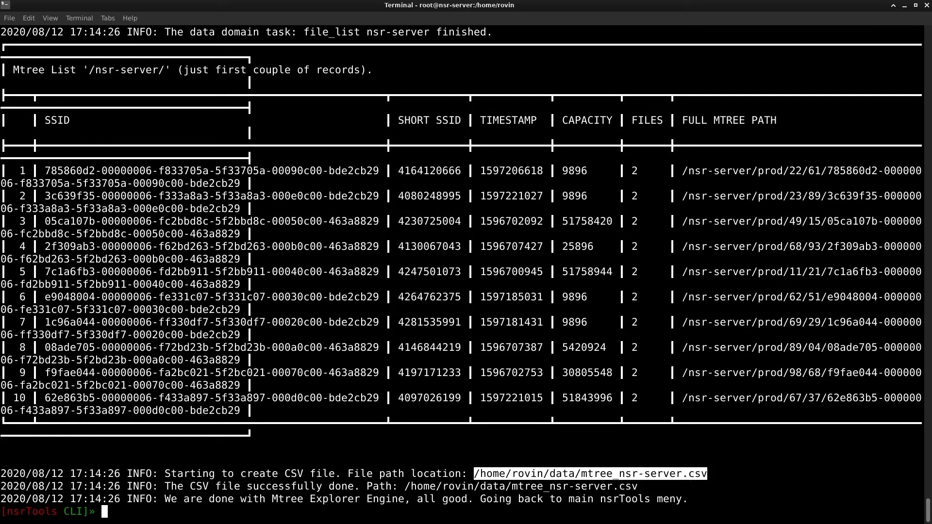
key("Return")
key("Return")
key("Return")
key("Return")
key("Return")
key("Return")
key("Return")
key("Return")
key("Return")
key("Return")
key("Return")
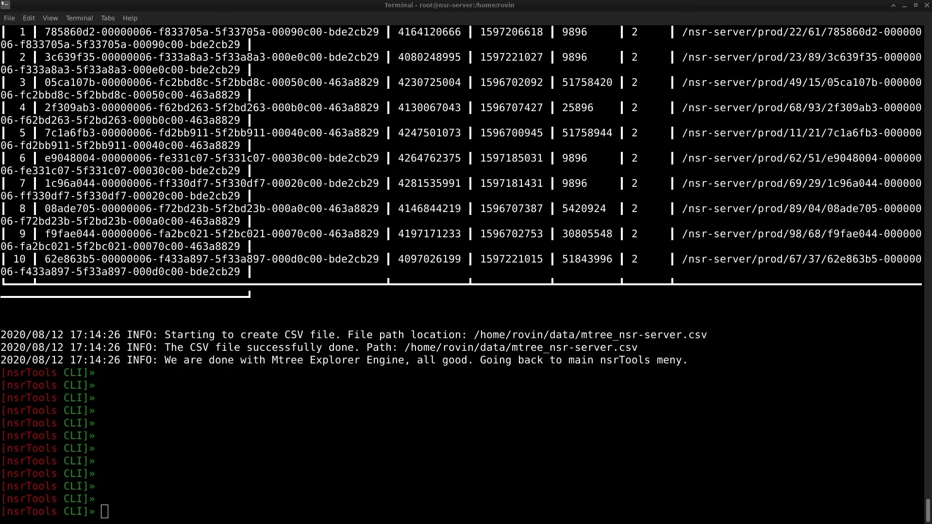
left_click(533, 501)
- Run jobsdb activity and highlight the first job rows of the 72-hour overview
type("jobsdb ")
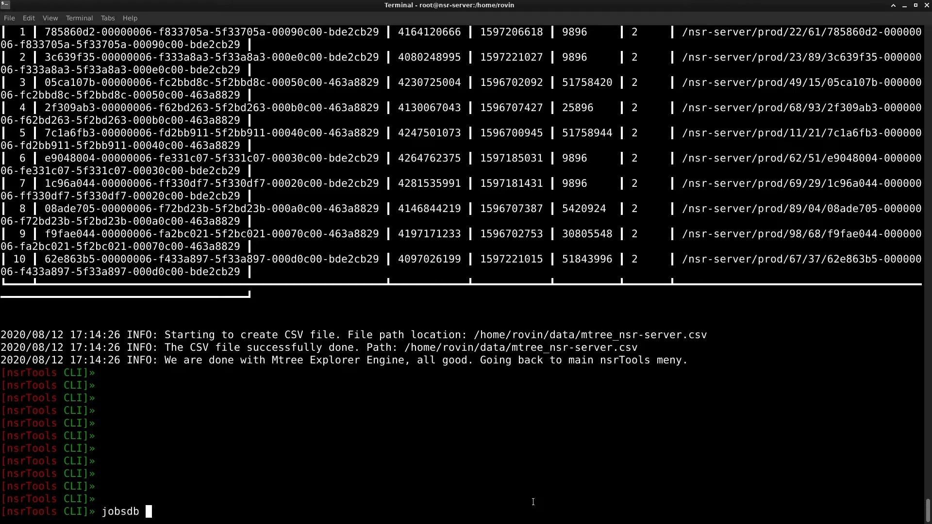
type("activity")
key("Return")
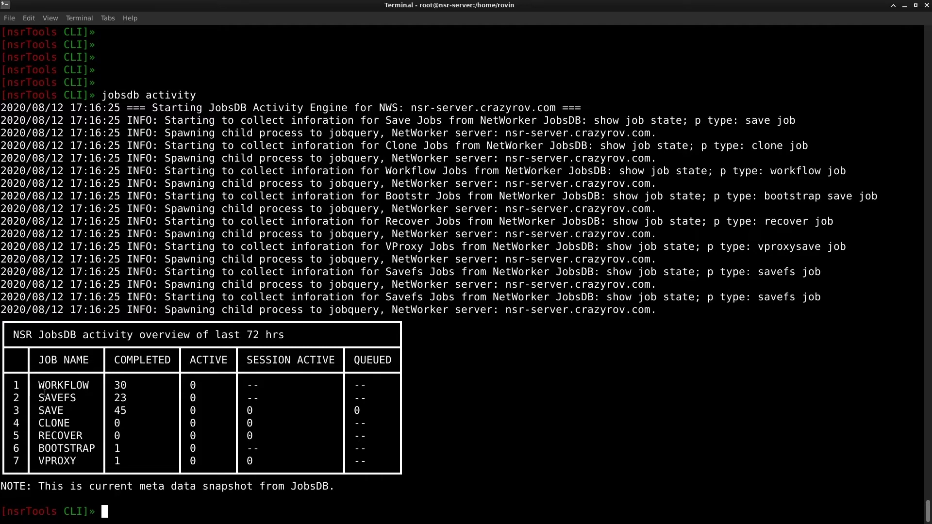
left_click_drag(38, 386, 100, 437)
left_click(303, 459)
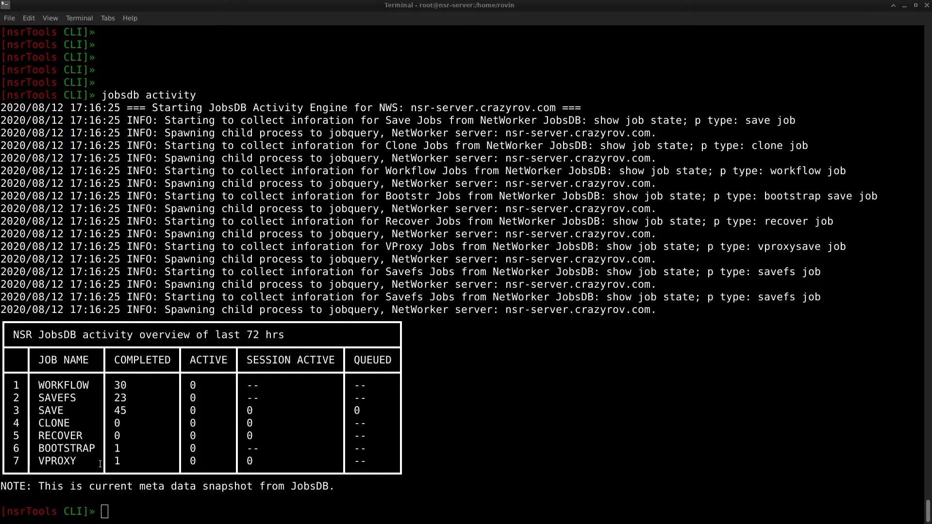
- Add blank prompts below the overview and enter the 'log common errors' command
key("Return")
key("Return")
key("Return")
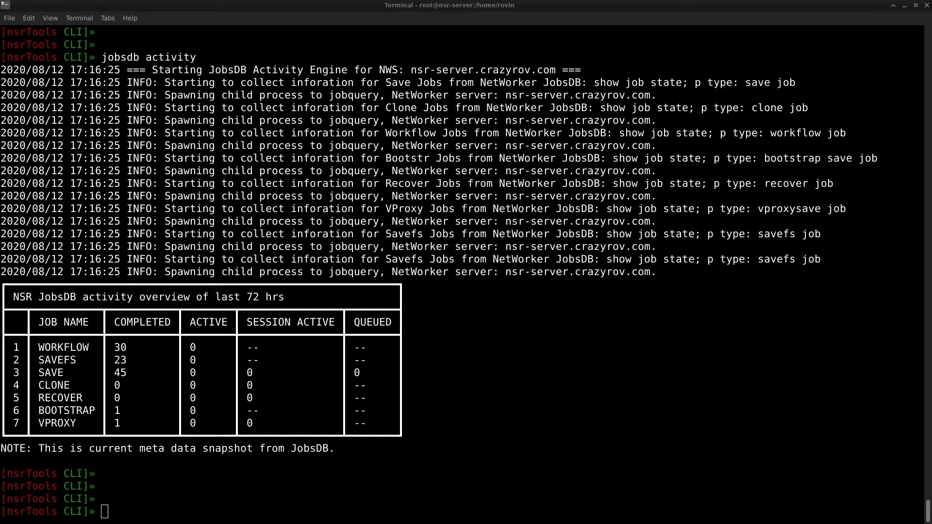
left_click(219, 490)
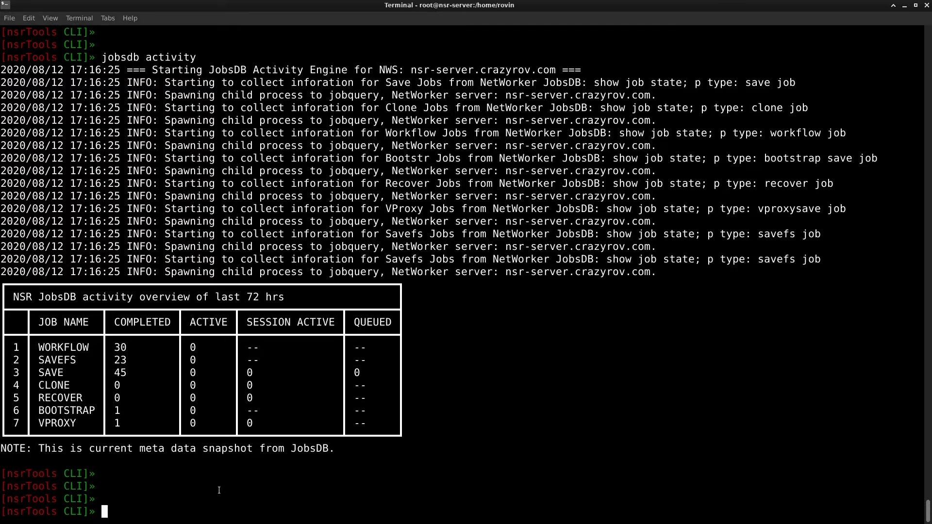
type("log common errors")
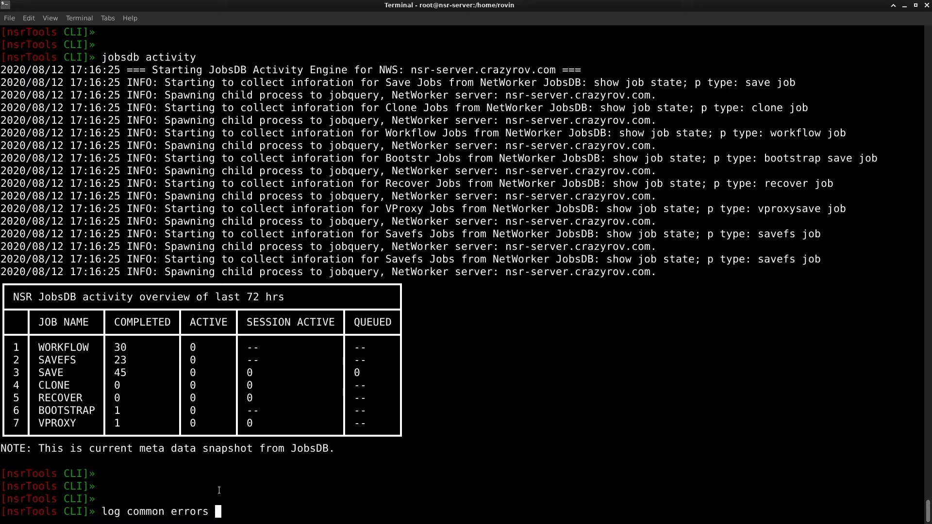
- Check this server's daemon.raw for common errors over the default 24-hour window
key("Return")
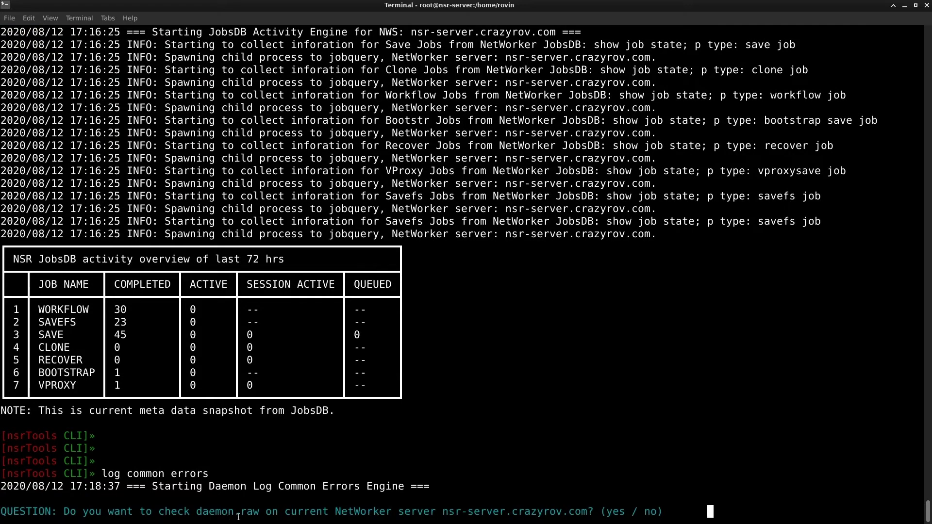
type("yes")
key("Return")
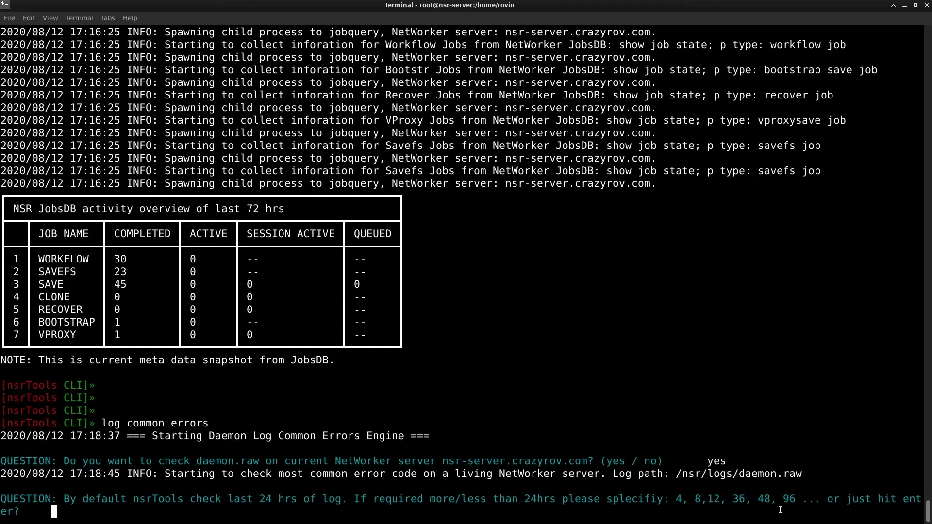
key("Return")
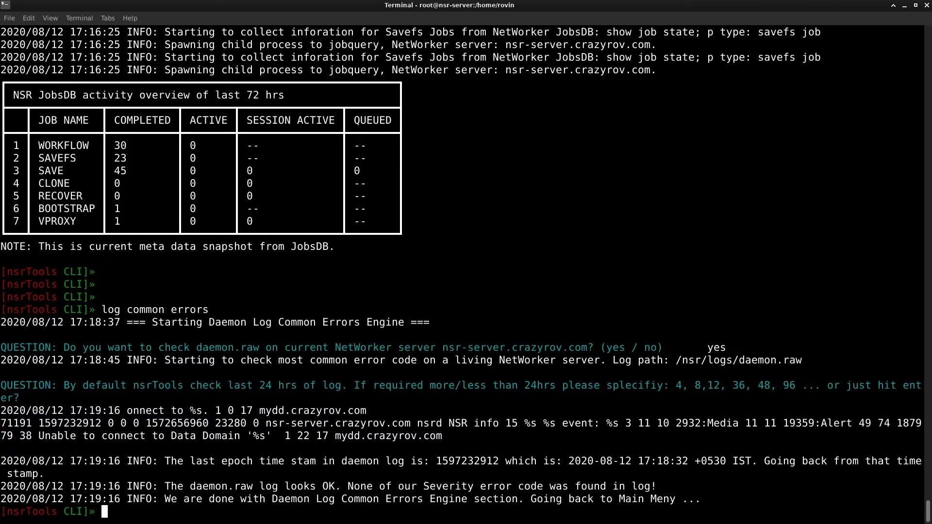
key("alt+Tab")
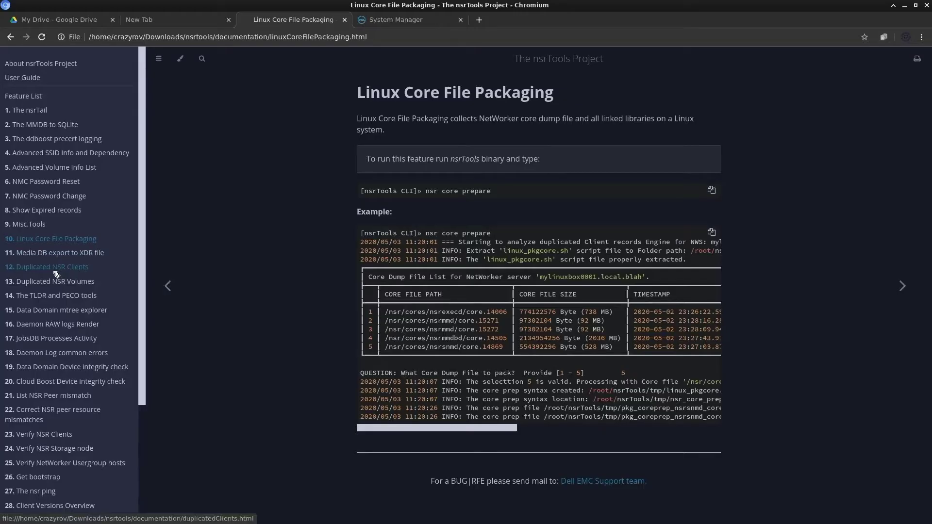
left_click(50, 356)
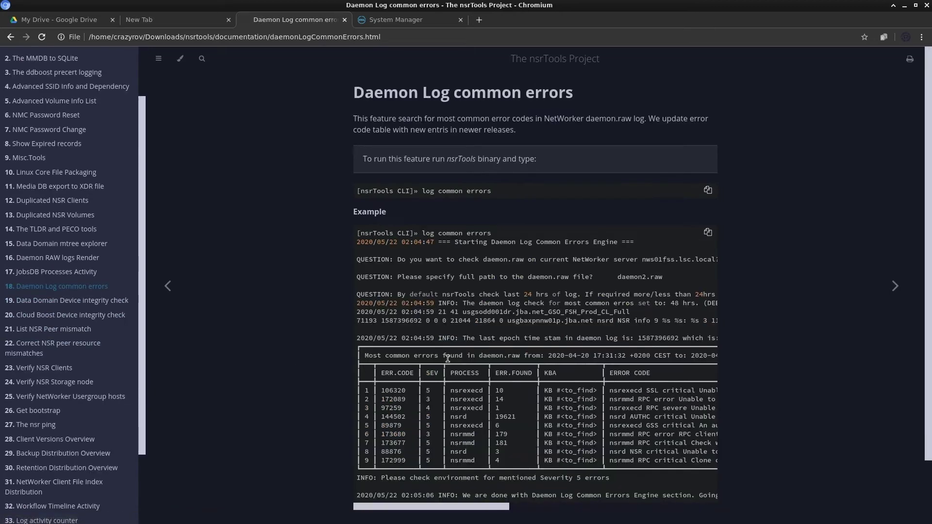
scroll(448, 359, "down", 2)
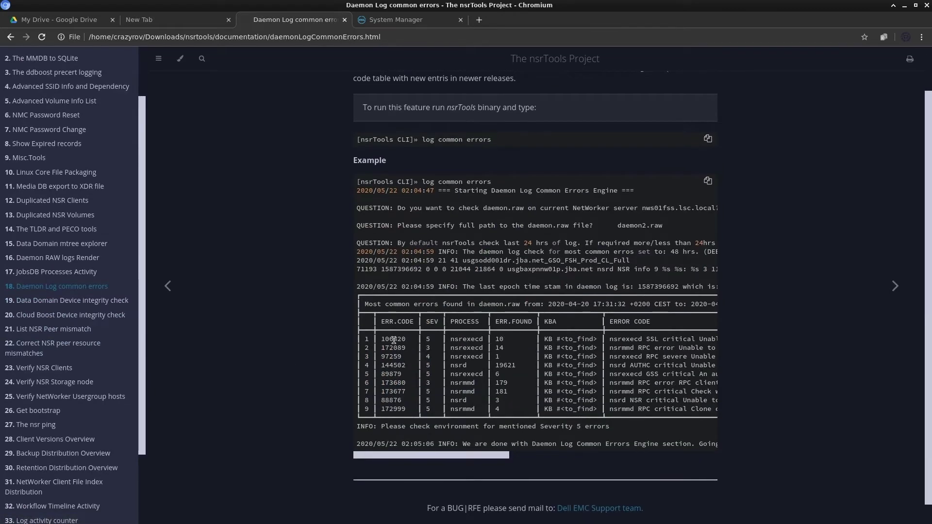
left_click_drag(378, 337, 414, 372)
left_click_drag(448, 457, 448, 457)
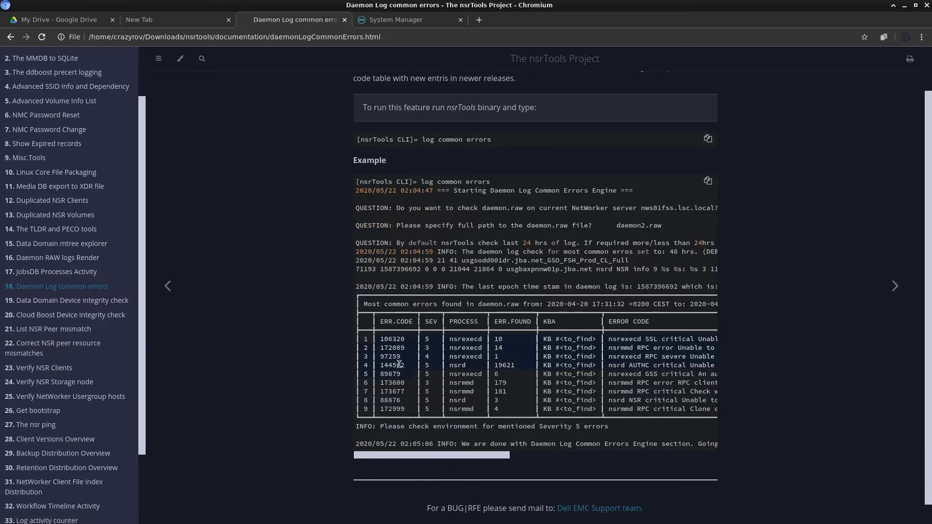
left_click(395, 340)
left_click_drag(499, 456, 480, 462)
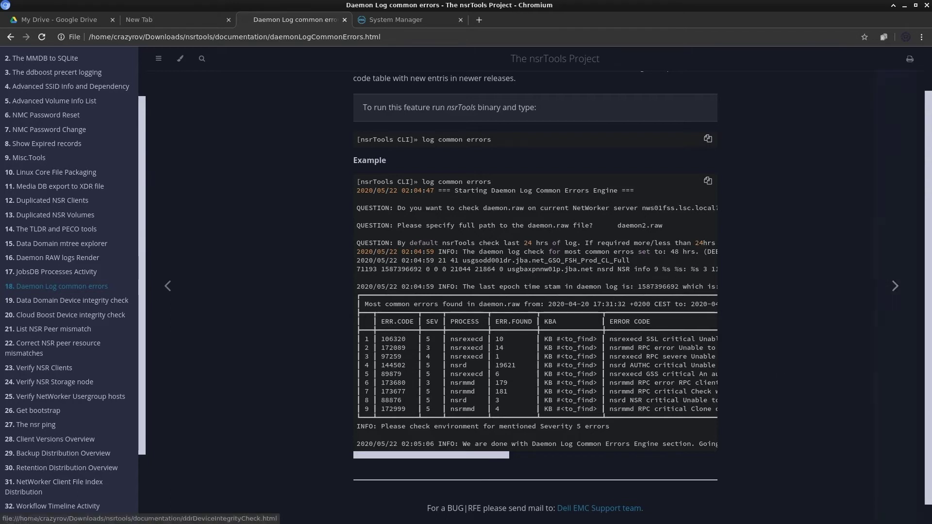
key("alt+Tab")
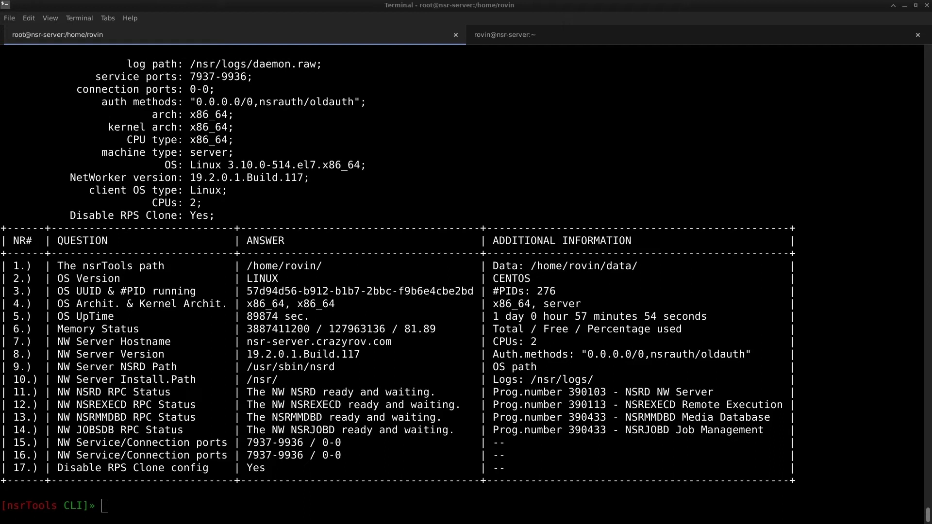
- Run 'integrity ddboost check' to list the Data Domain devices
type("integrity ddboost check")
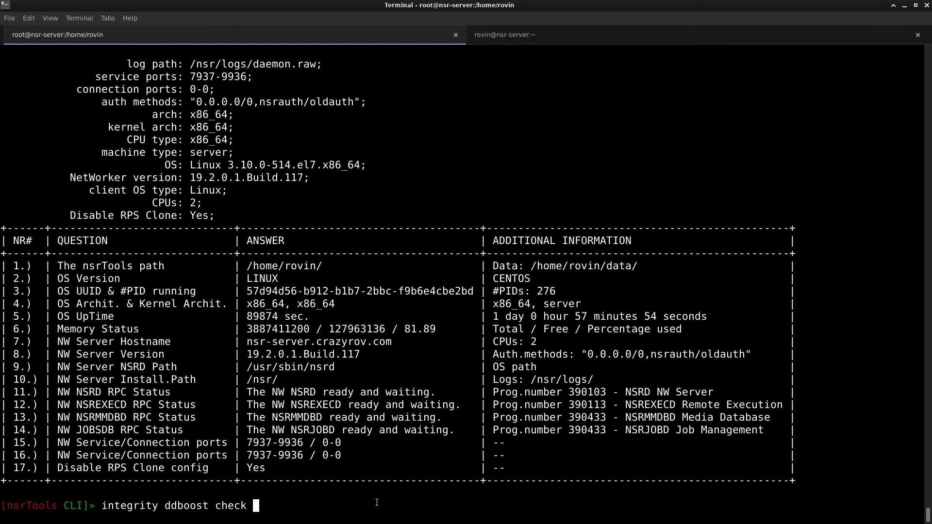
key("Return")
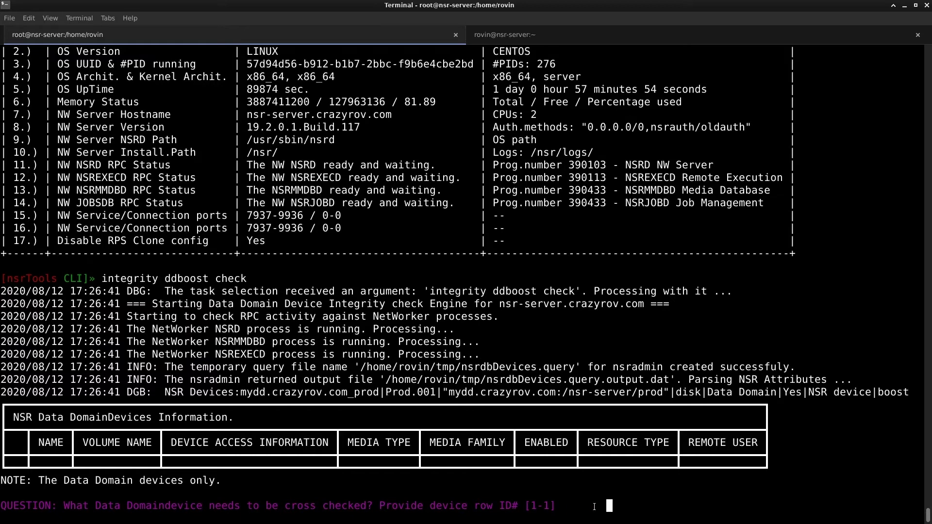
- Cross-check Data Domain device row 1 by supplying the ddboost password, then review the output
type("1")
key("Return")
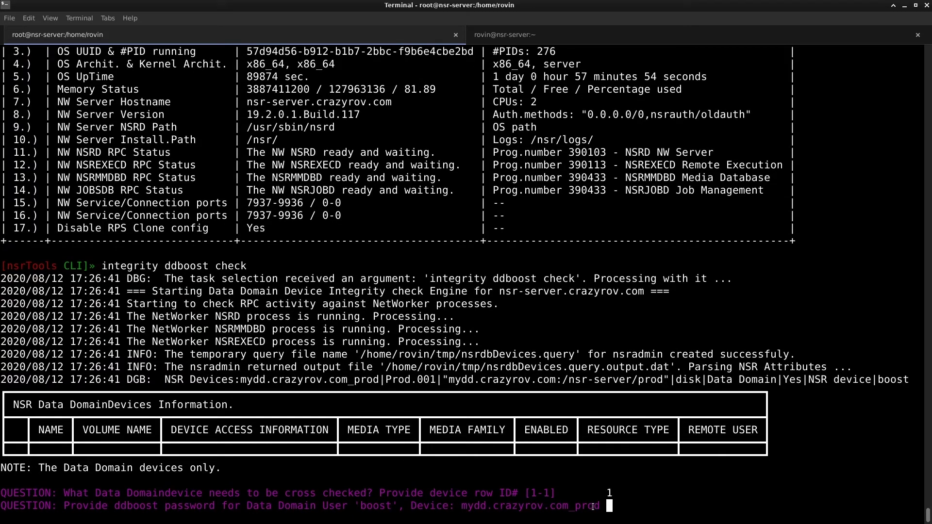
type("changeme")
key("Return")
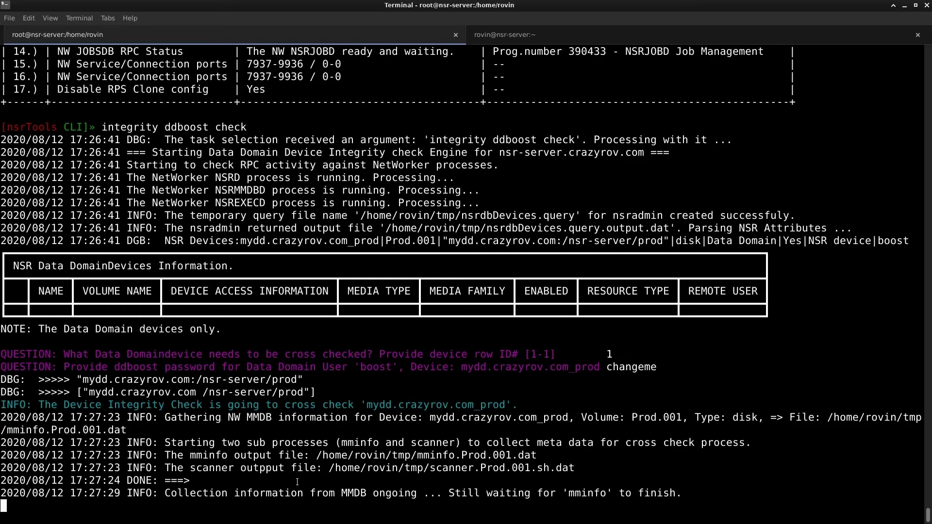
scroll(645, 373, "up", 5)
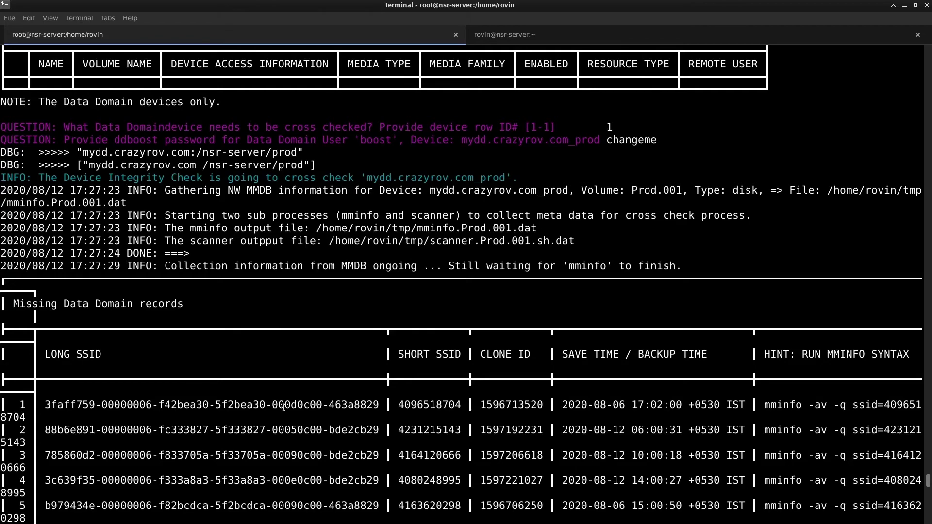
- Scroll through the finished report's 33 Missing Data Domain records
scroll(284, 407, "down", 3)
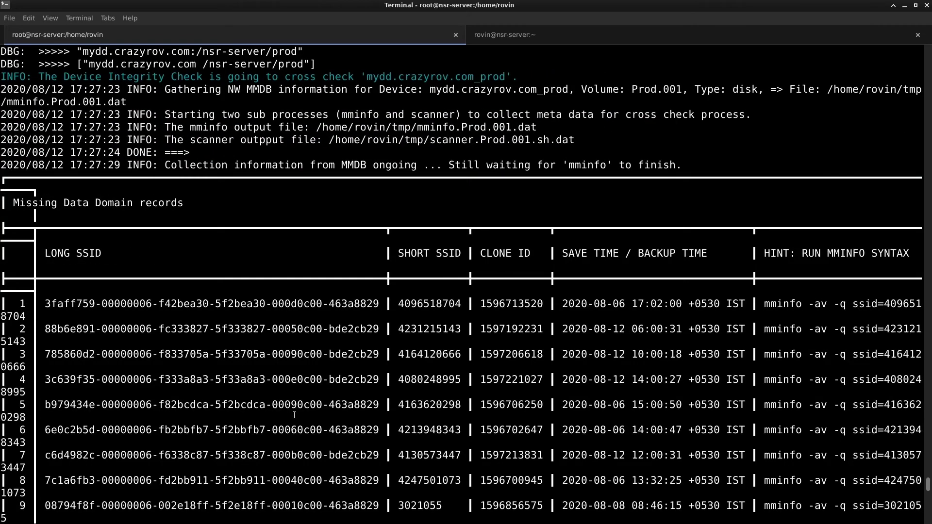
scroll(294, 415, "down", 12)
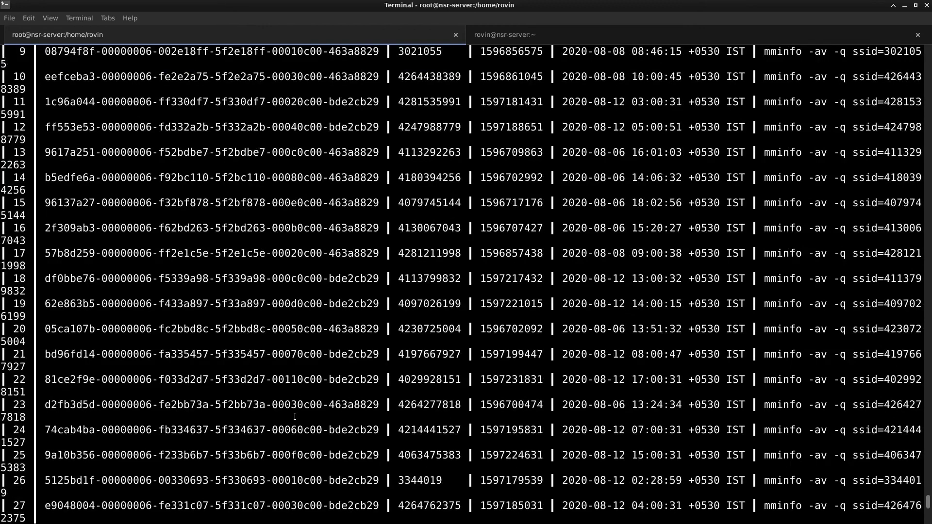
scroll(295, 416, "down", 9)
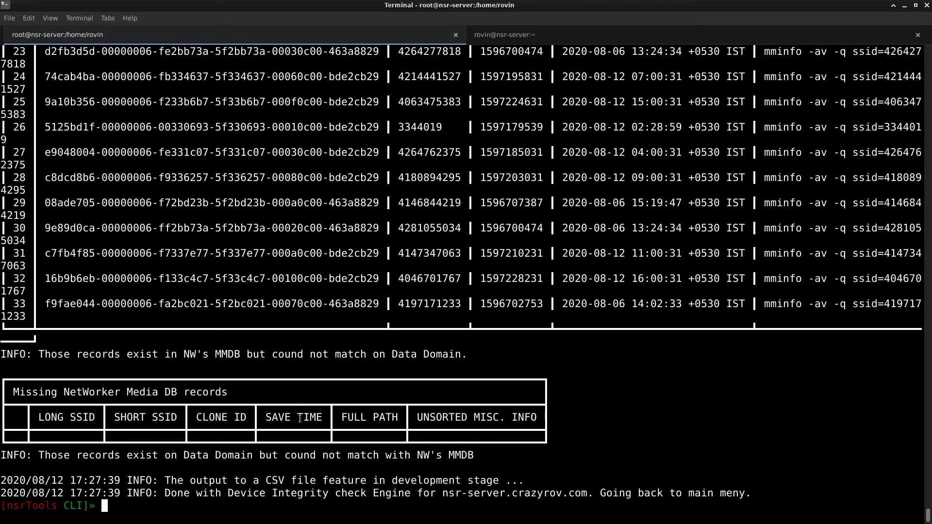
scroll(299, 418, "up", 8)
scroll(299, 418, "down", 8)
scroll(160, 358, "up", 20)
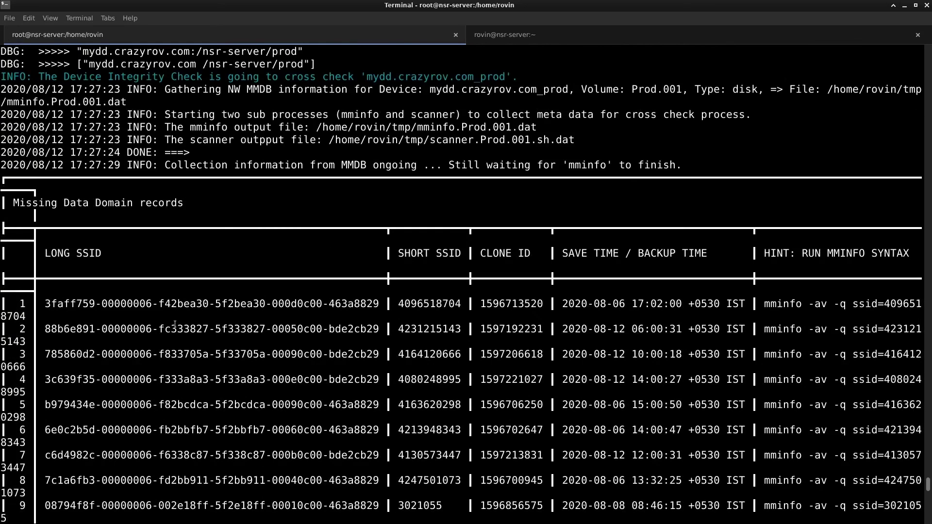
scroll(346, 294, "down", 7)
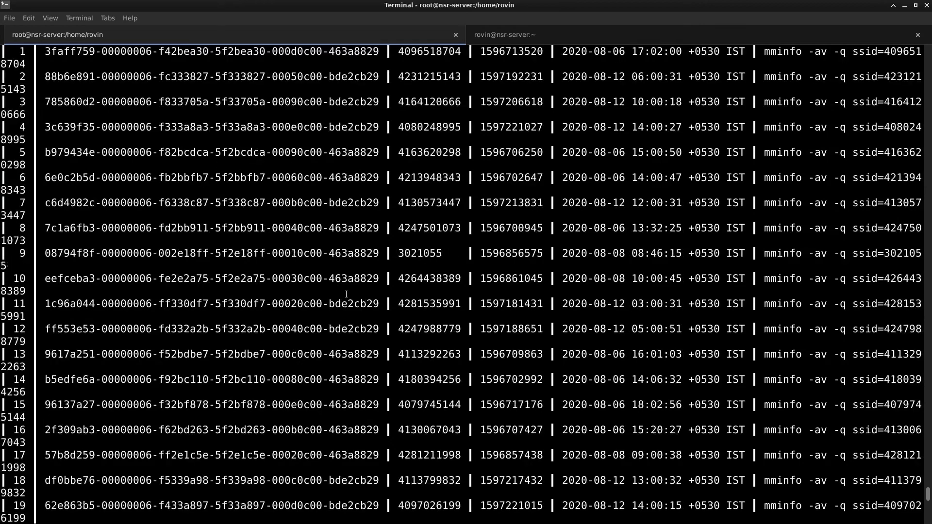
scroll(346, 294, "up", 7)
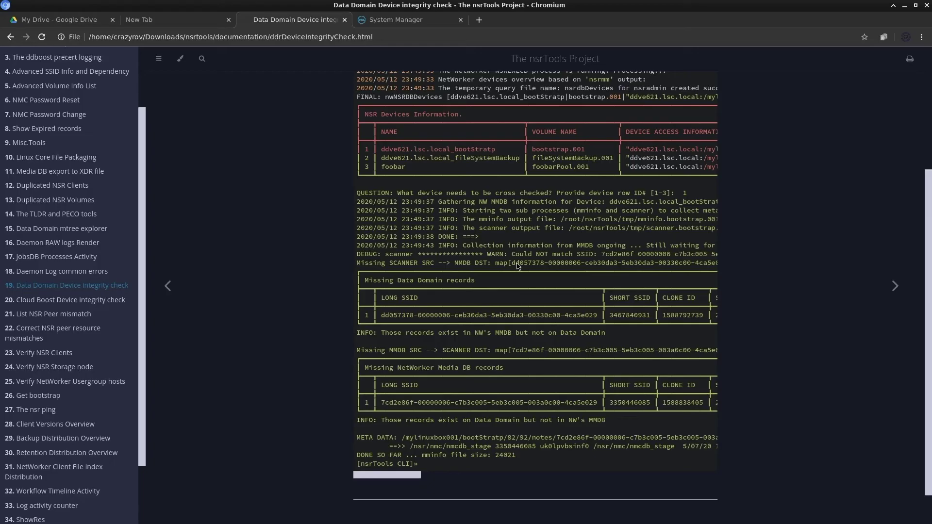
- Scroll through the Data Domain Device integrity check example output down to the mminfo size 24021
scroll(357, 368, "up", 3)
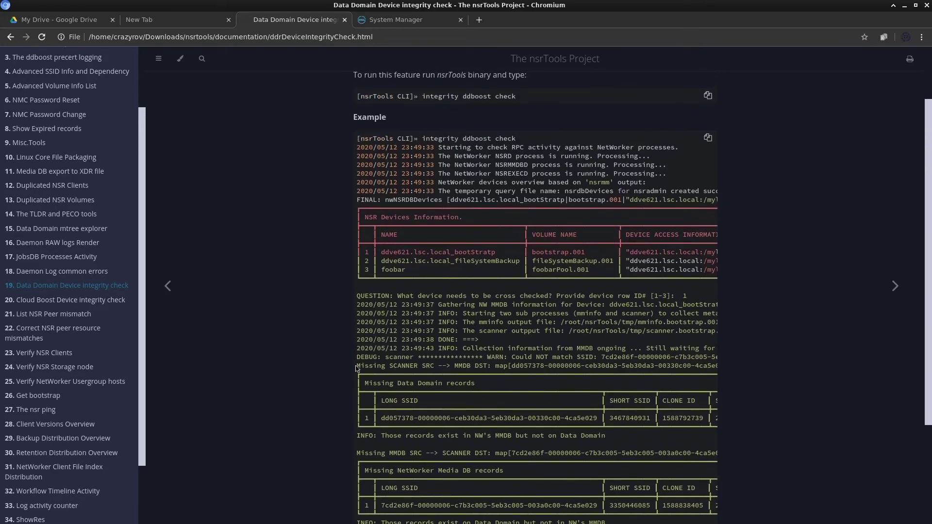
scroll(356, 368, "up", 1)
scroll(357, 369, "down", 1)
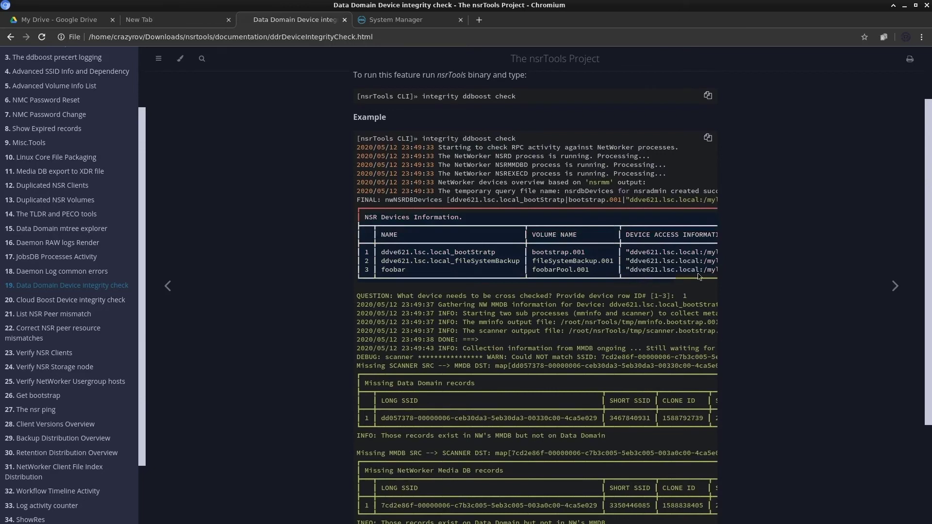
scroll(586, 273, "right", 10)
scroll(534, 512, "left", 5)
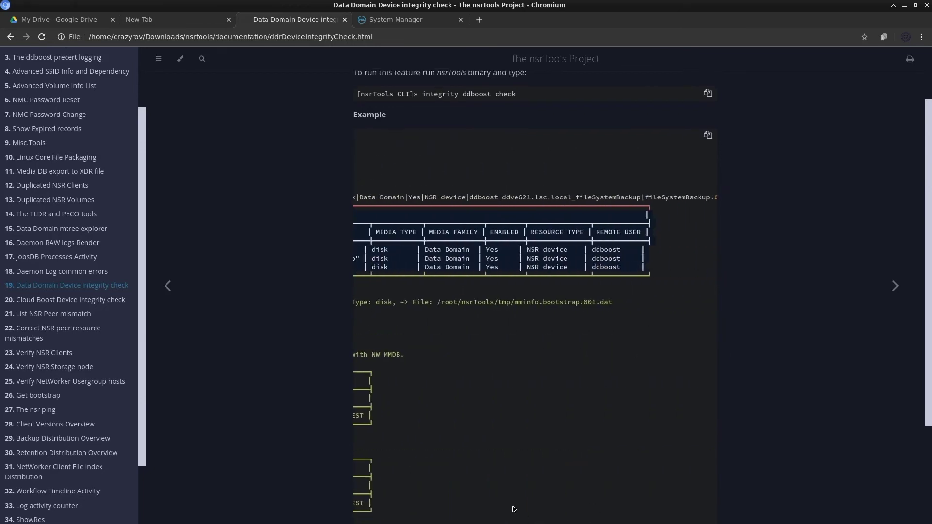
scroll(509, 514, "down", 3)
scroll(509, 515, "left", 5)
left_click_drag(422, 523, 388, 523)
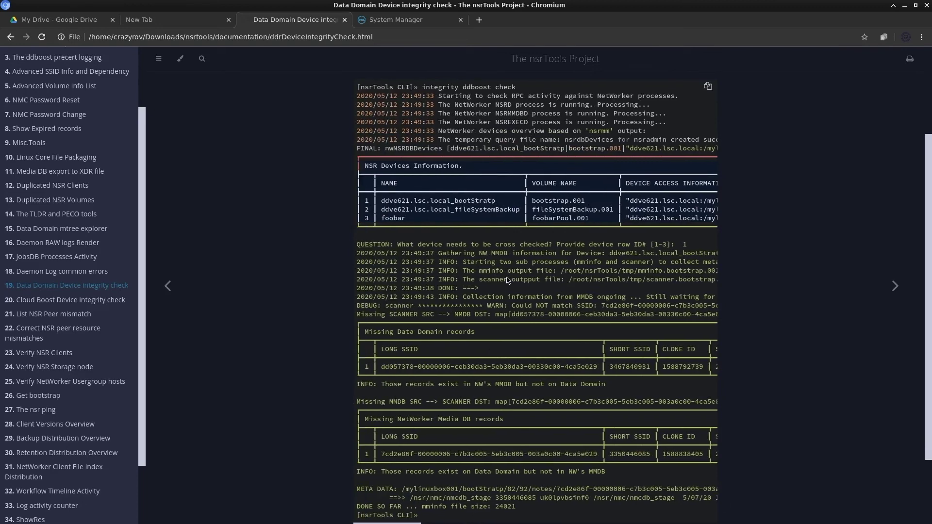
scroll(410, 277, "down", 2)
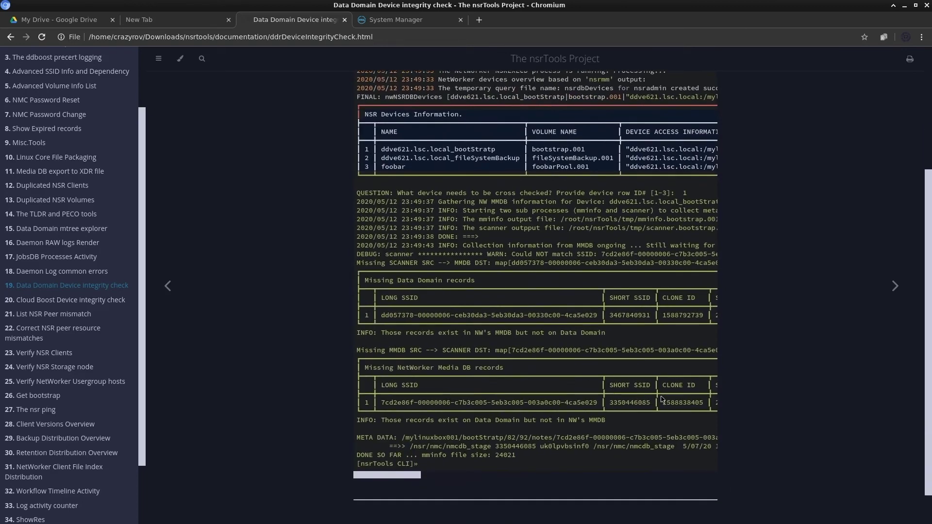
scroll(605, 412, "down", 1)
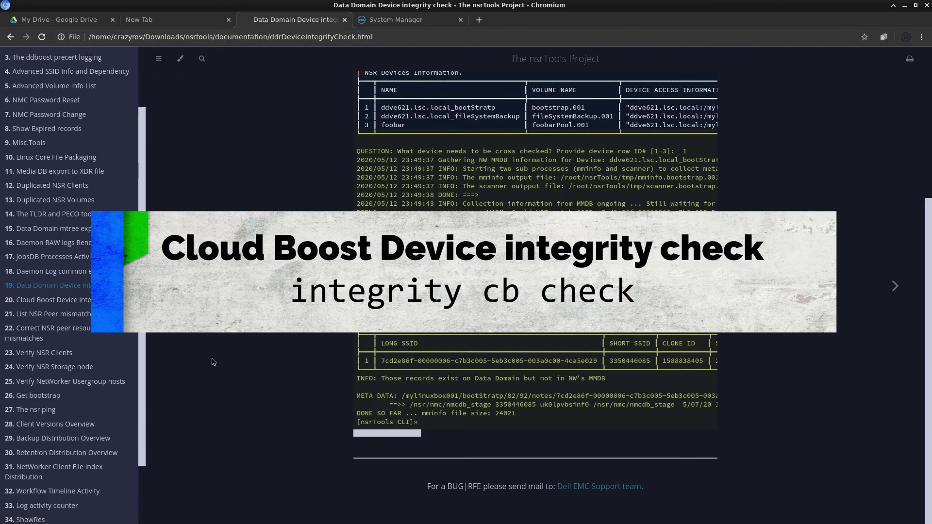
- Open the '20. Cloud Boost Device integrity check' page from the documentation sidebar
left_click(29, 301)
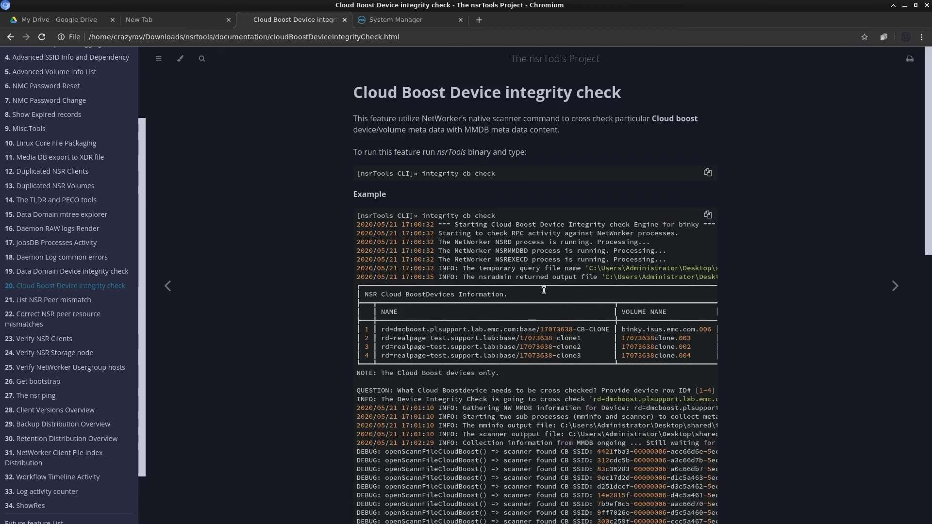
scroll(544, 341, "down", 3)
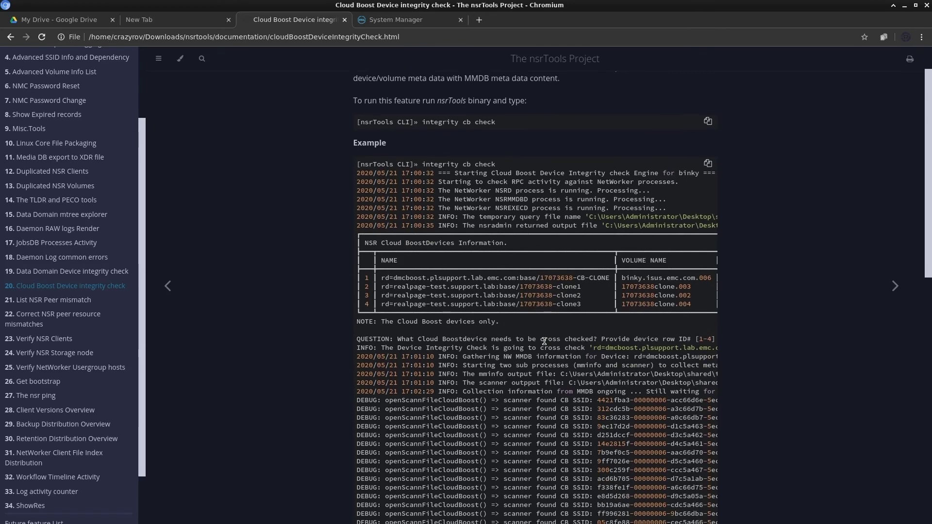
- Scroll to the example's 3 Missing Cloud Boost and 2 Missing NetWorker Media DB records
scroll(544, 341, "down", 3)
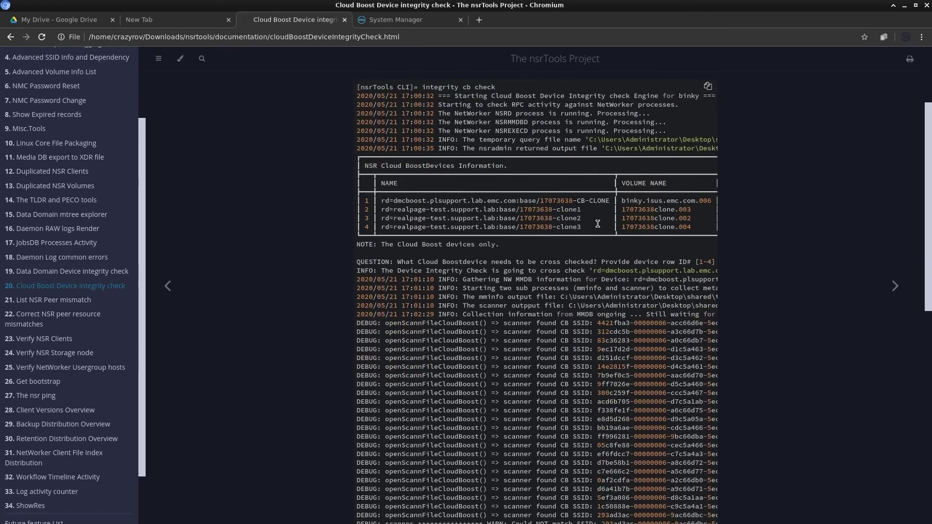
scroll(598, 224, "down", 1)
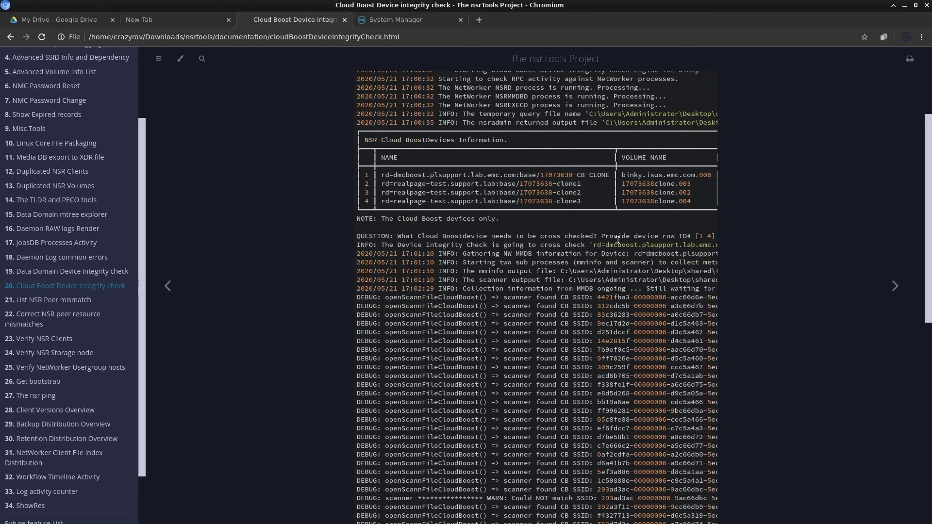
scroll(533, 324, "down", 15)
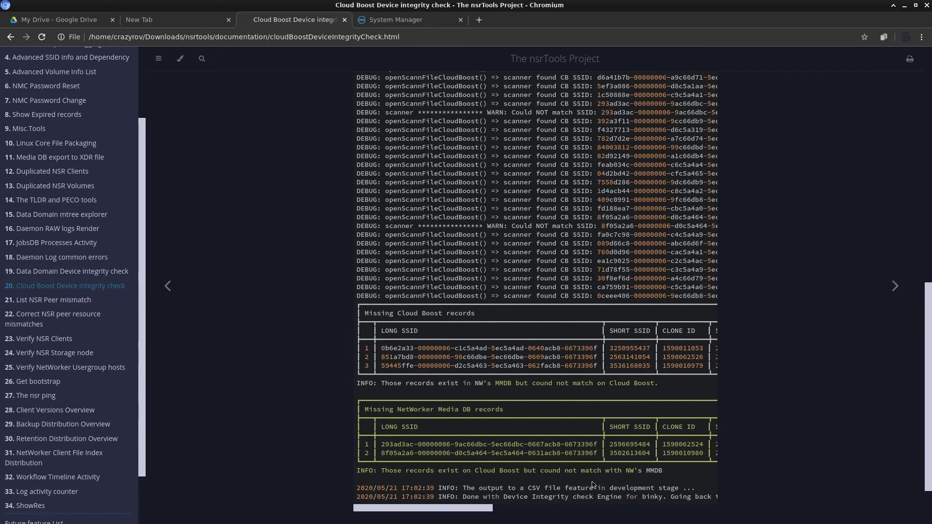
scroll(517, 508, "down", 1)
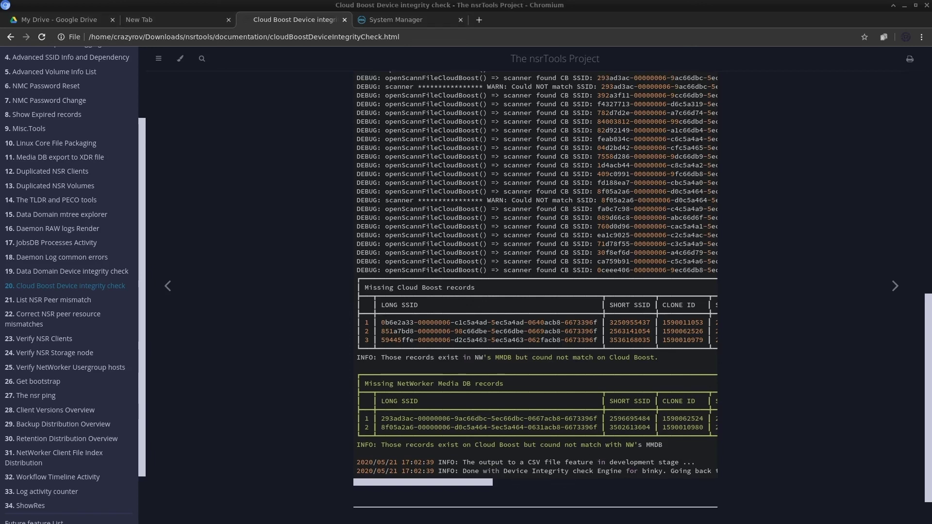